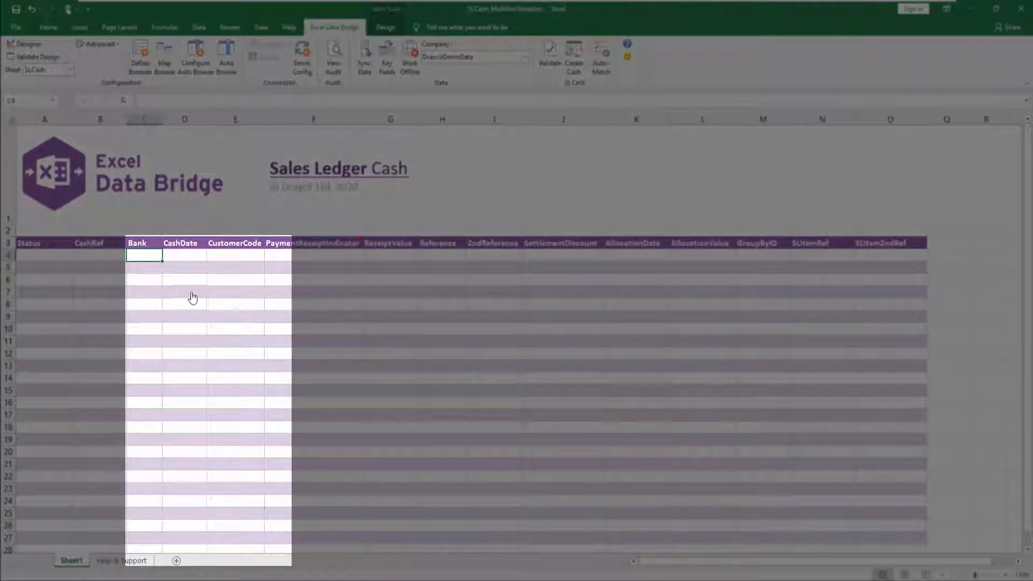
# - Fill the Bank cell in row 4 by browsing the bank list and choosing the Main Bank Account
pyautogui.rightClick(152, 256)
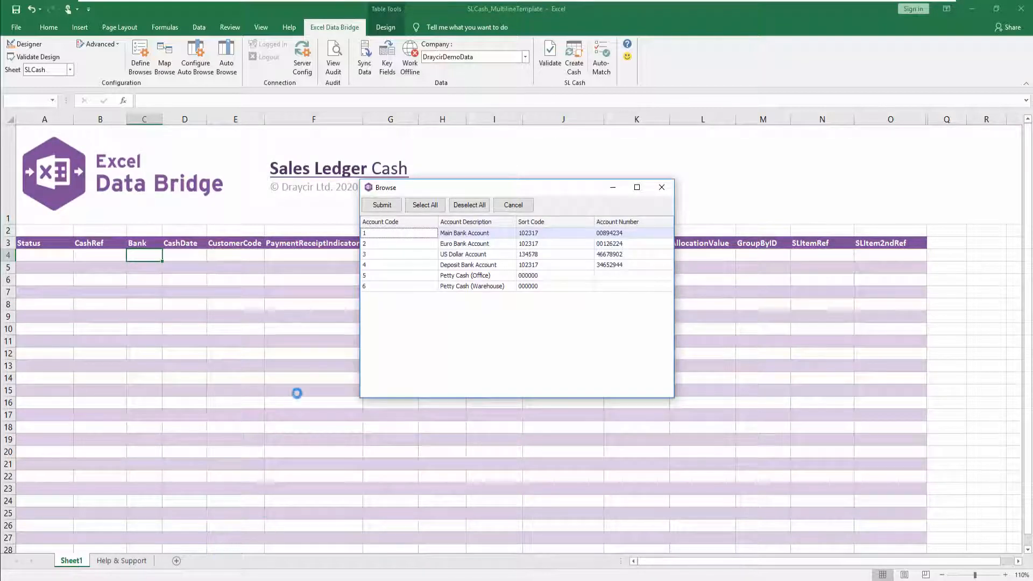
pyautogui.click(381, 205)
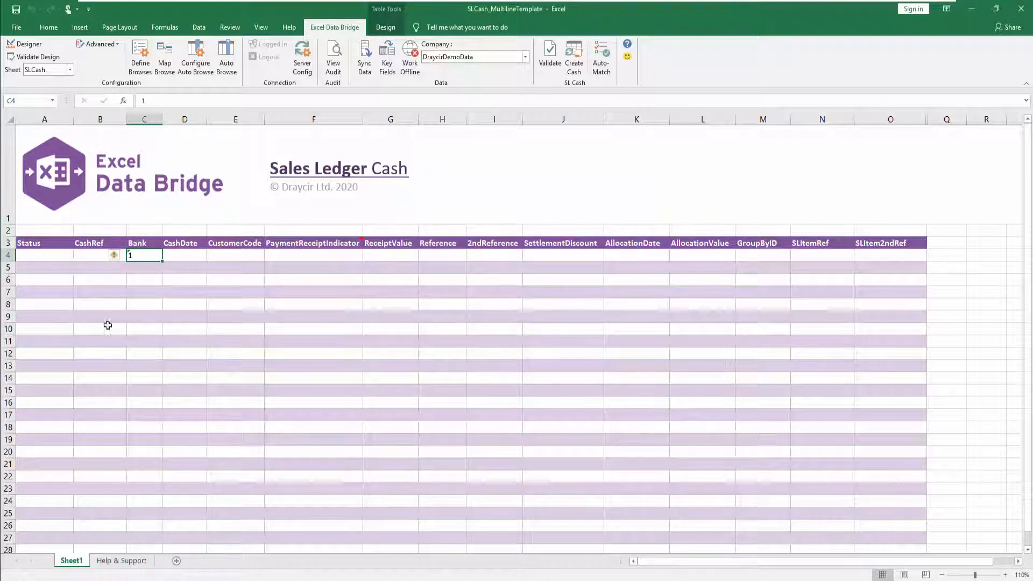
pyautogui.click(175, 254)
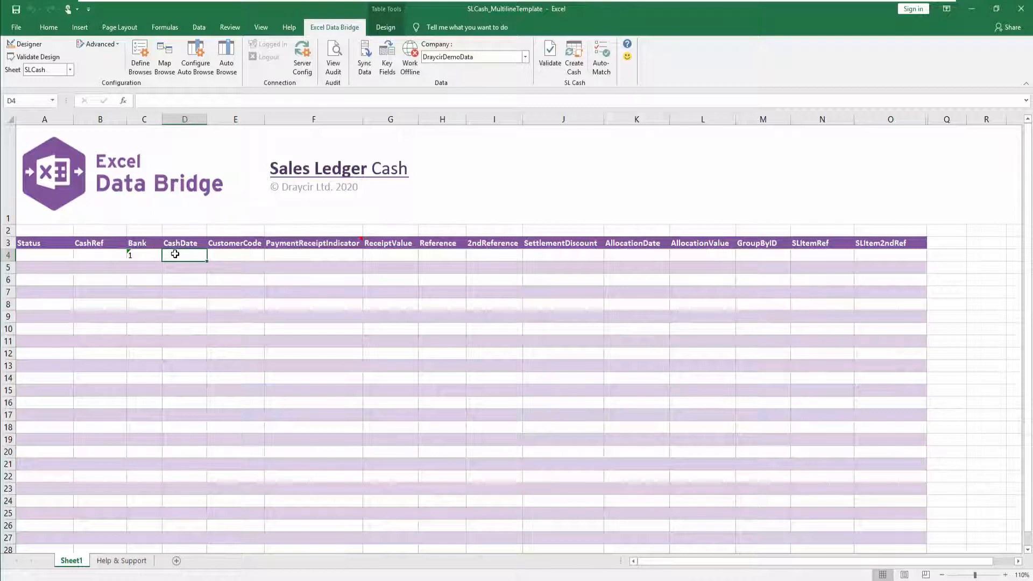
# - Fill the CustomerCode cell in row 4 by browsing the customer list, filtering it by a name starting with K, and submitting that record
pyautogui.click(213, 256)
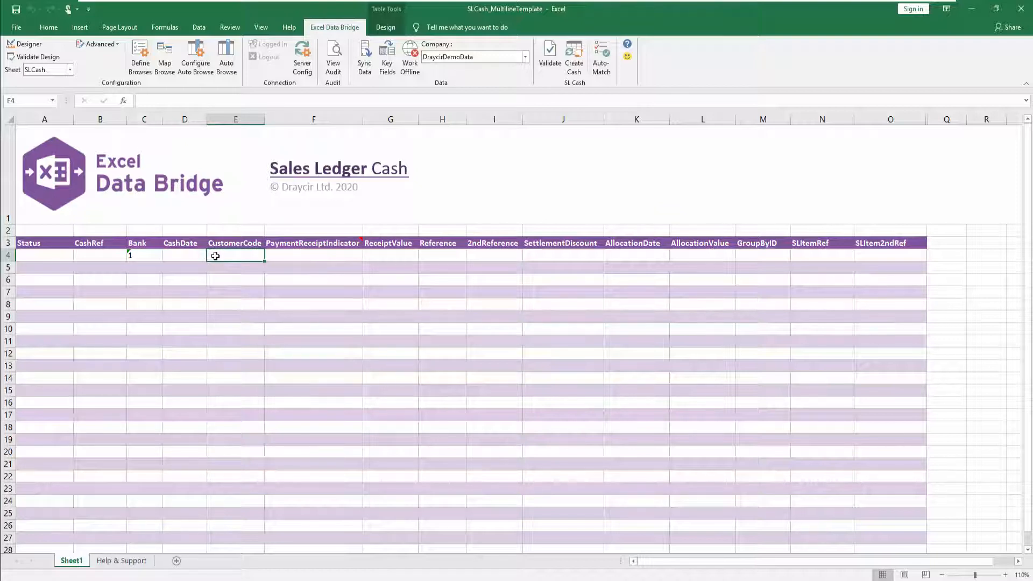
pyautogui.rightClick(215, 256)
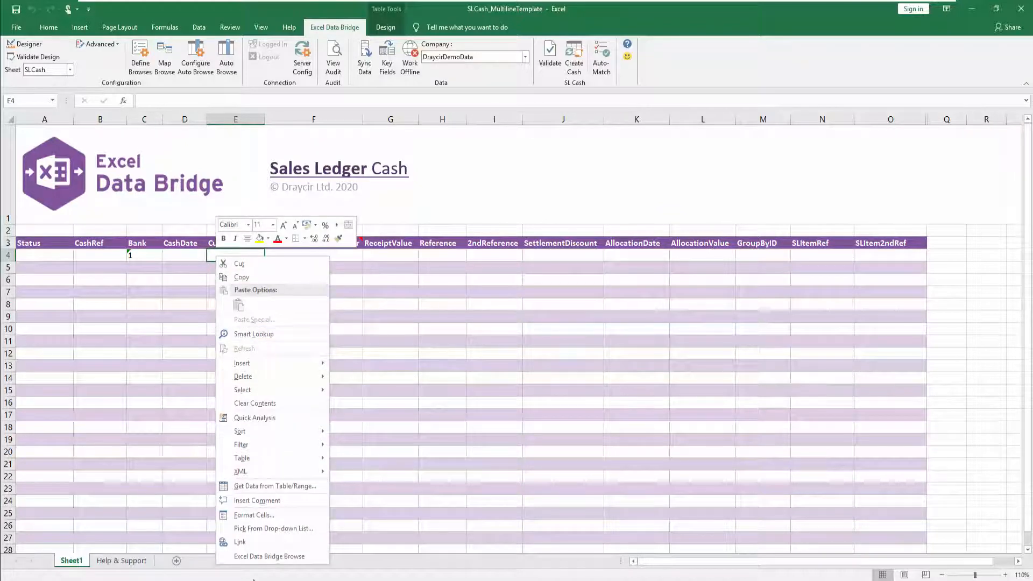
pyautogui.click(249, 557)
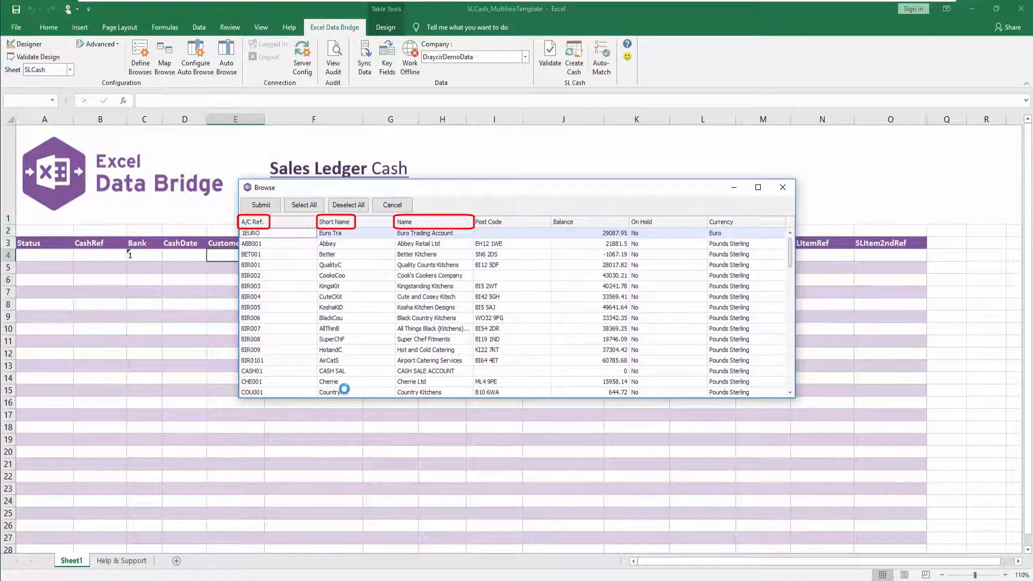
pyautogui.click(470, 221)
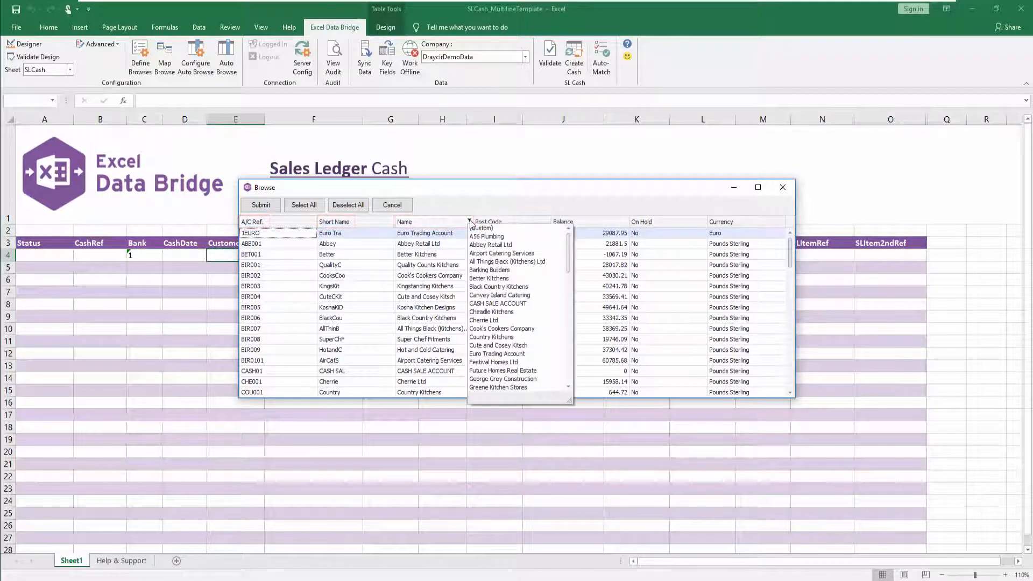
pyautogui.press('k')
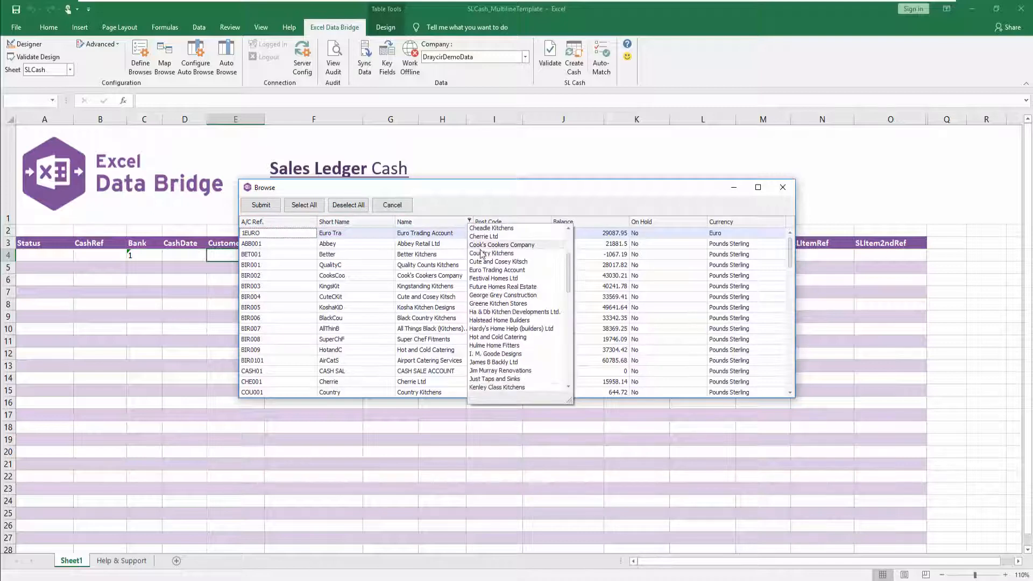
pyautogui.scroll(-3, 496, 290)
pyautogui.click(508, 361)
pyautogui.click(253, 205)
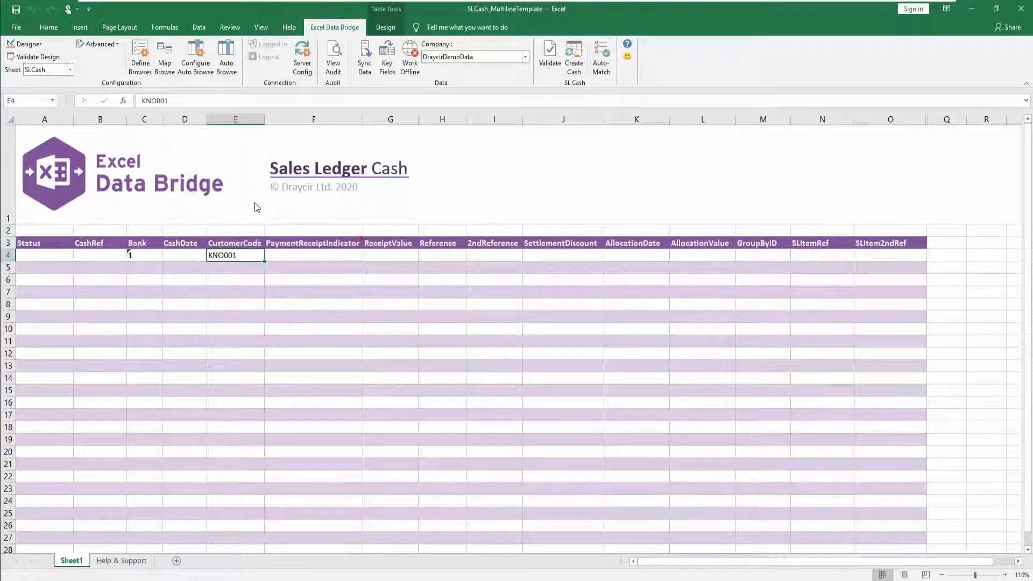
# - Complete row 4 with PaymentReceiptIndicator R, ReceiptValue 2114.86 and Reference 123456
pyautogui.click(281, 256)
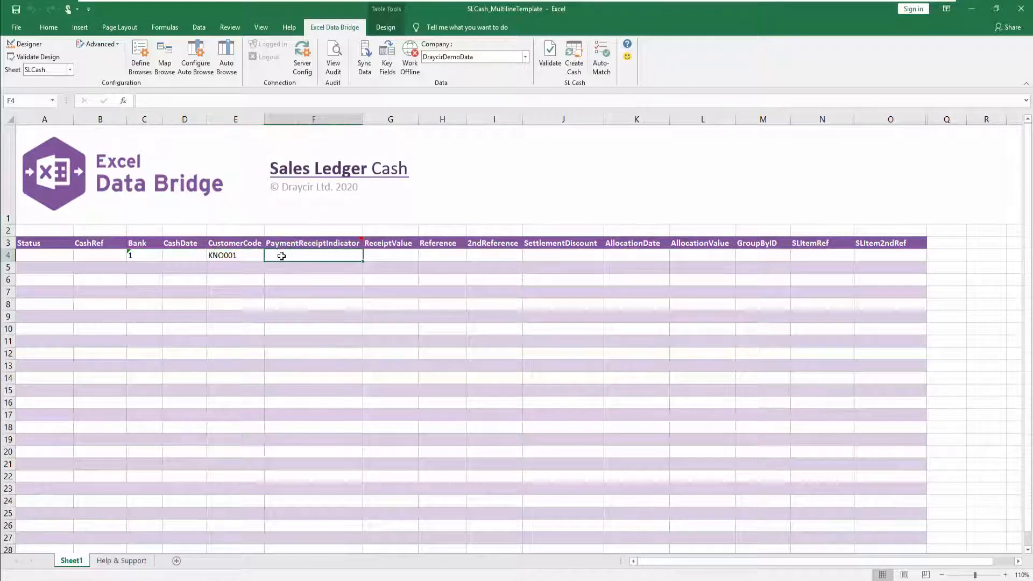
pyautogui.write('R')
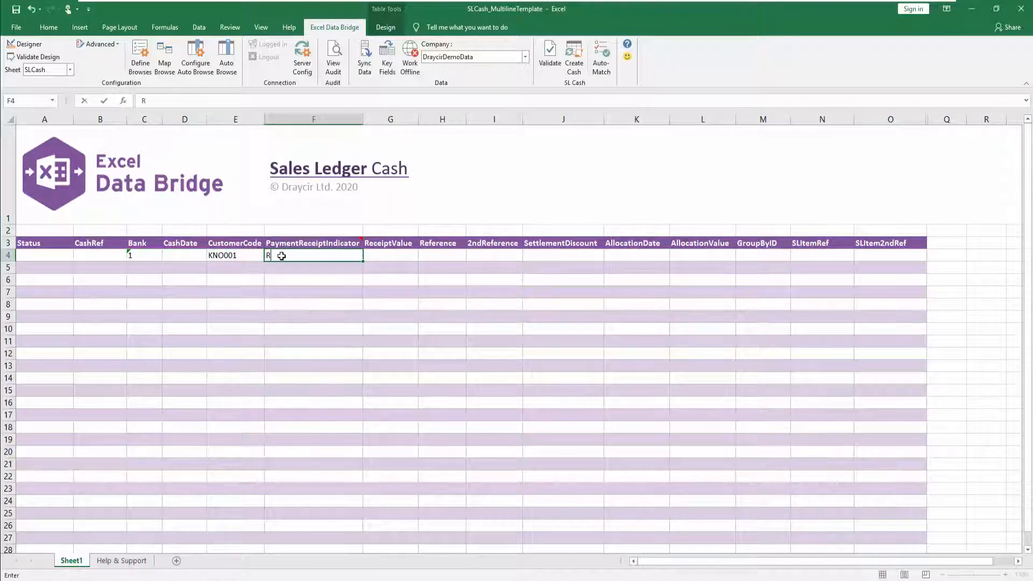
pyautogui.press('Tab')
pyautogui.write('2114.86')
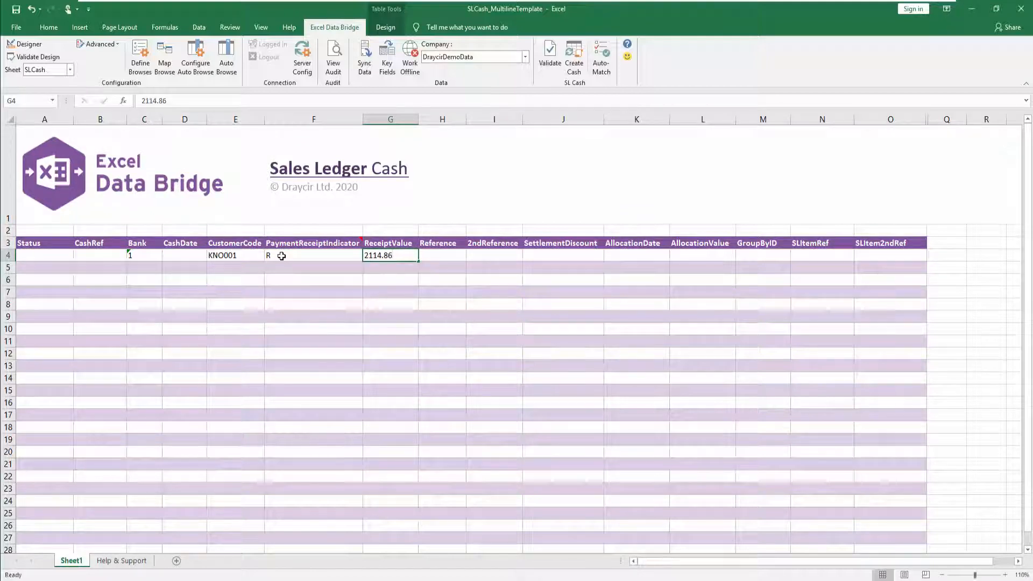
pyautogui.press('Tab')
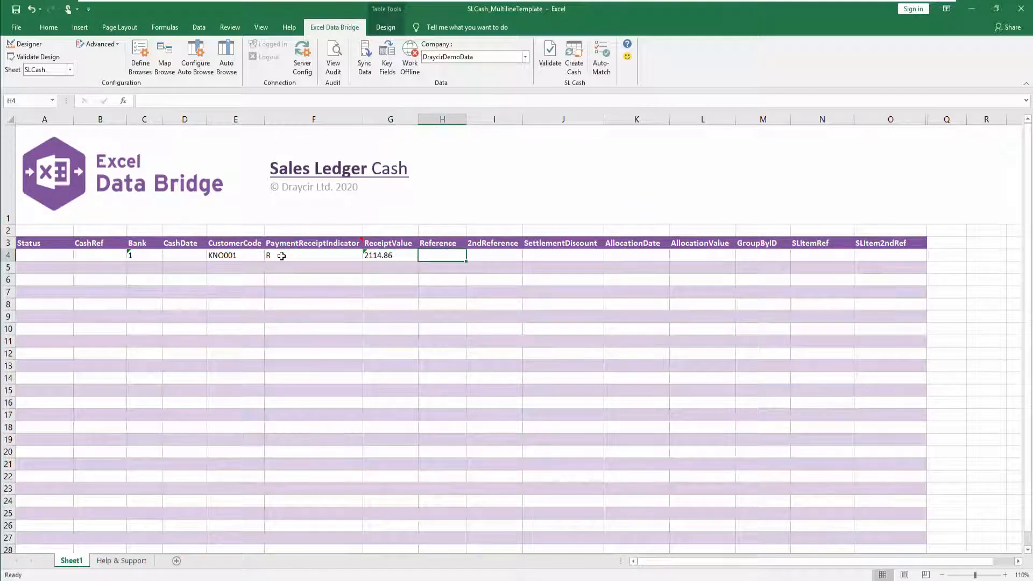
pyautogui.write('123')
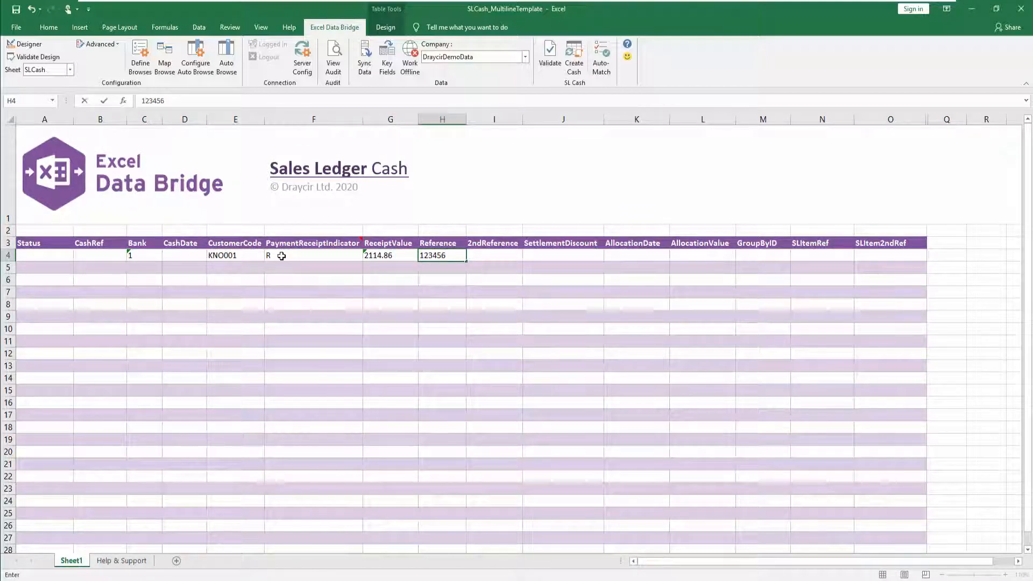
pyautogui.write('456')
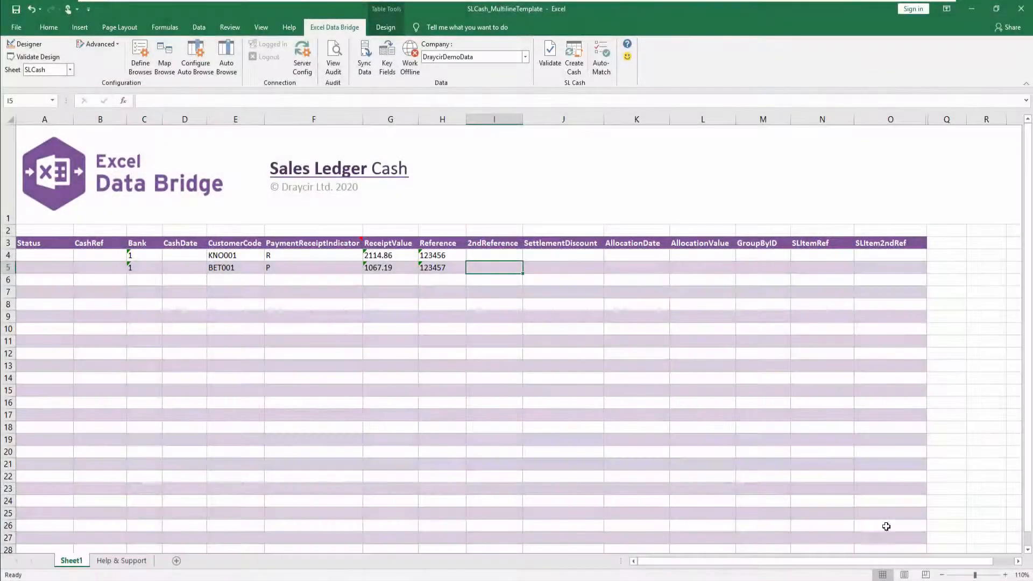
# - Validate the receipt and payment in rows 4 and 5 and create their cash transactions
pyautogui.click(550, 59)
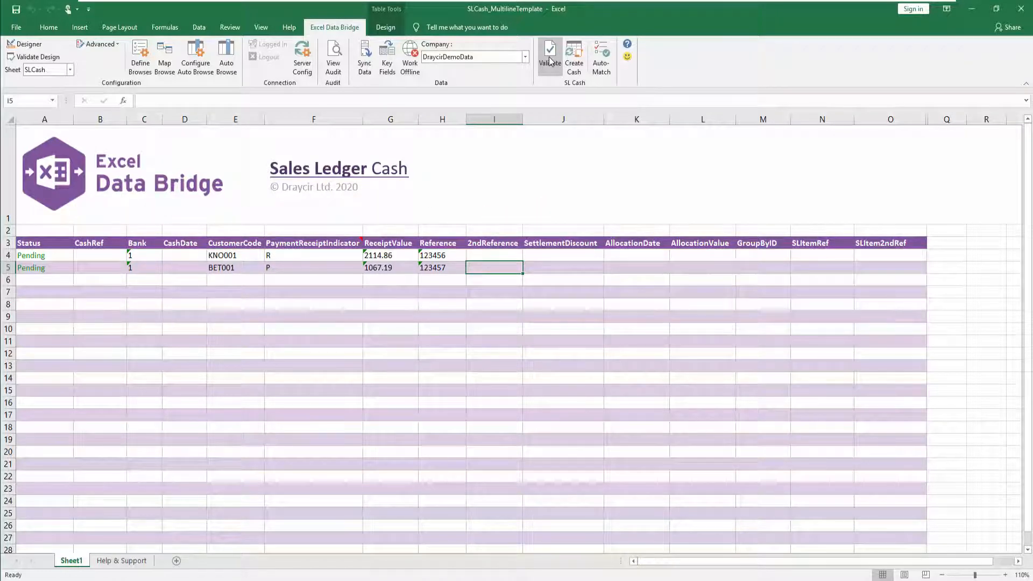
pyautogui.click(573, 63)
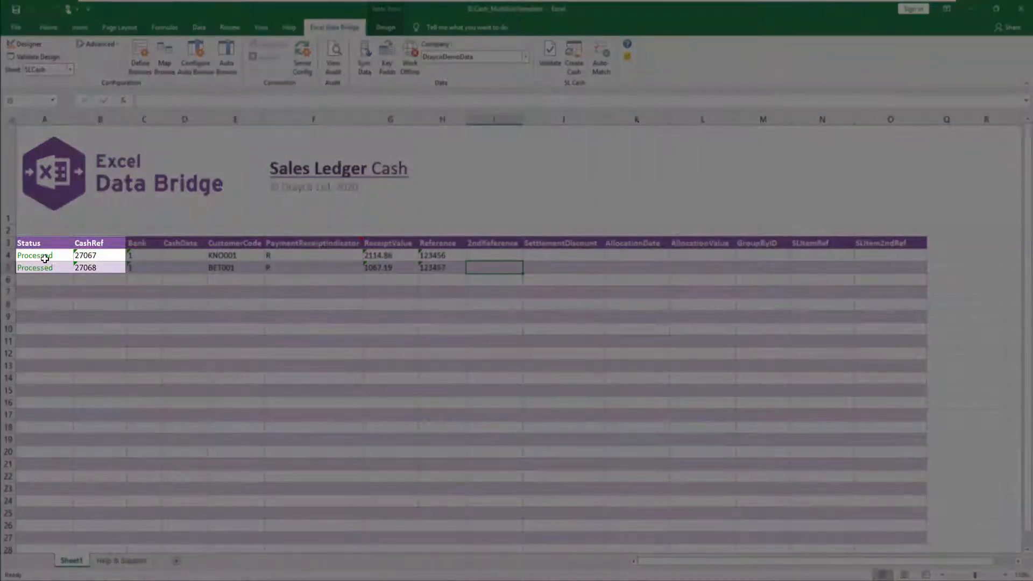
# - Clear the Status and CashRef cells of rows 4 and 5
pyautogui.moveTo(44, 258); pyautogui.dragTo(87, 269)
pyautogui.press('Delete')
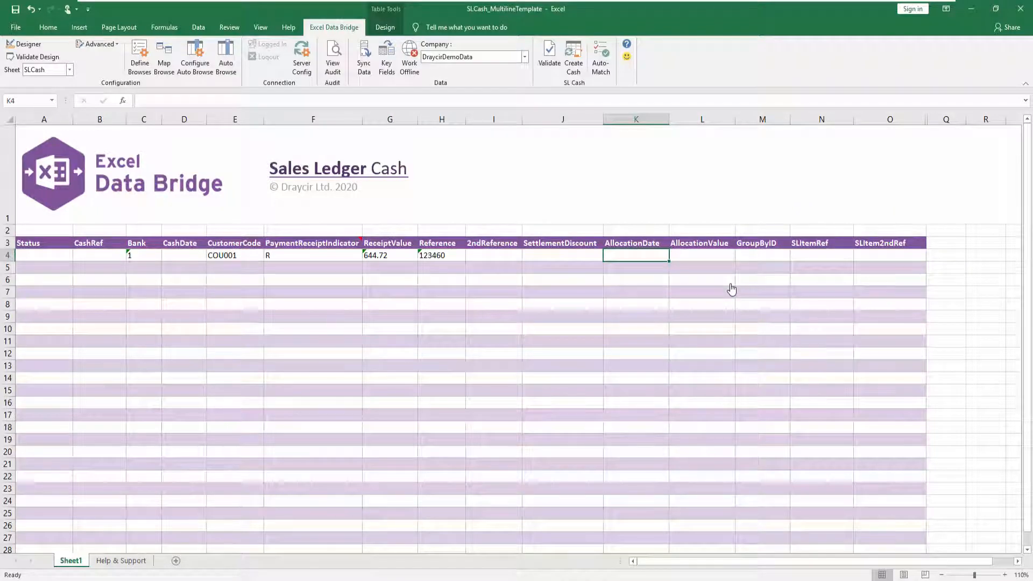
# - Allocate 644.72 of the row 4 receipt to the customer's outstanding invoice through SLItemRef browsing, and create the cash transaction
pyautogui.click(700, 255)
pyautogui.write('644.72')
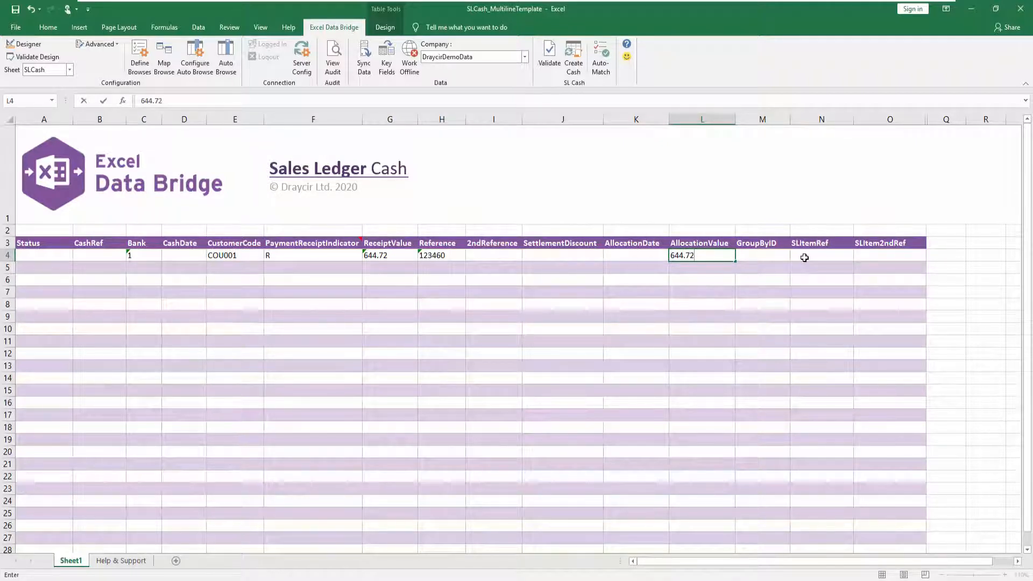
pyautogui.click(806, 255)
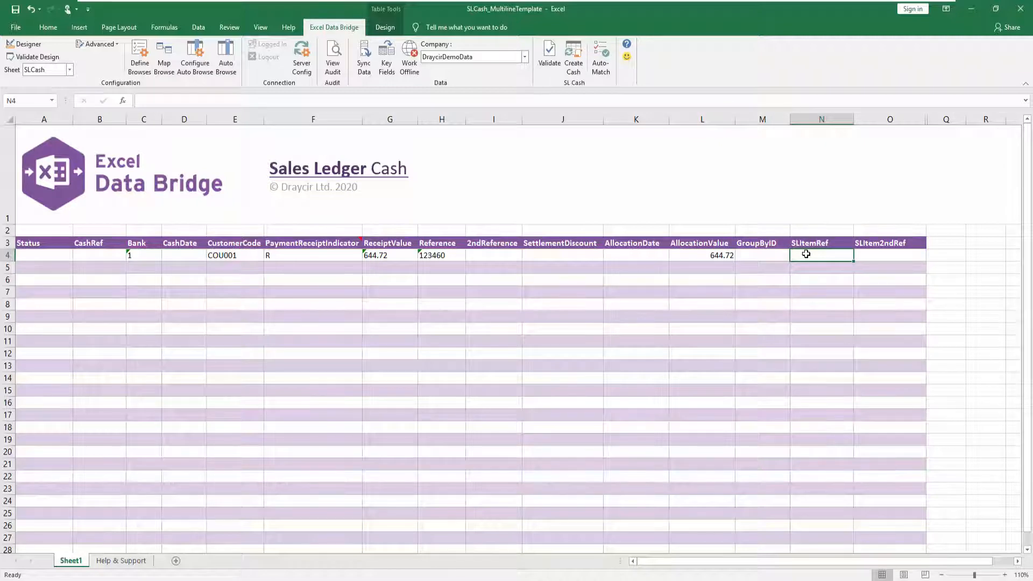
pyautogui.rightClick(806, 254)
pyautogui.click(850, 554)
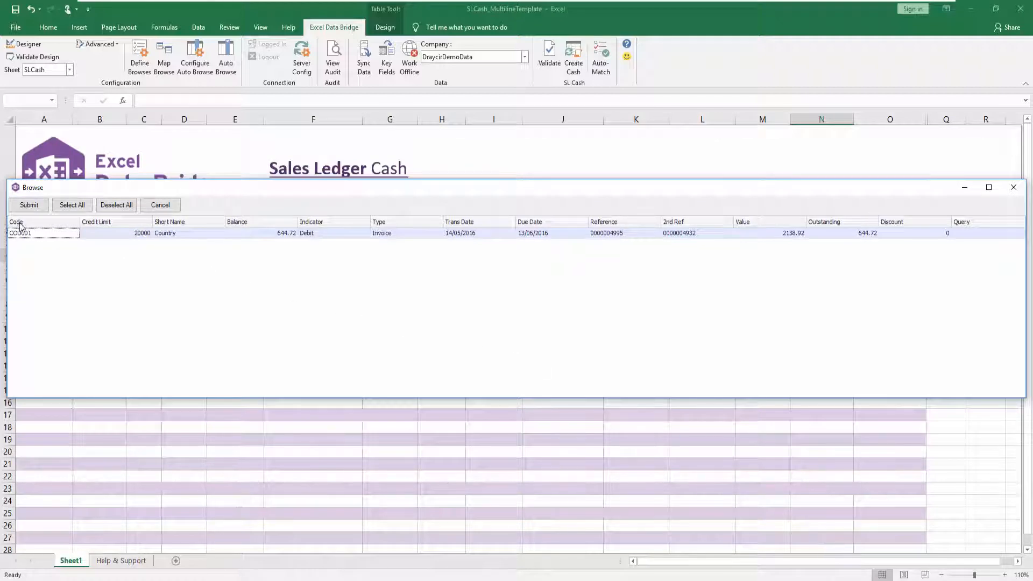
pyautogui.click(29, 205)
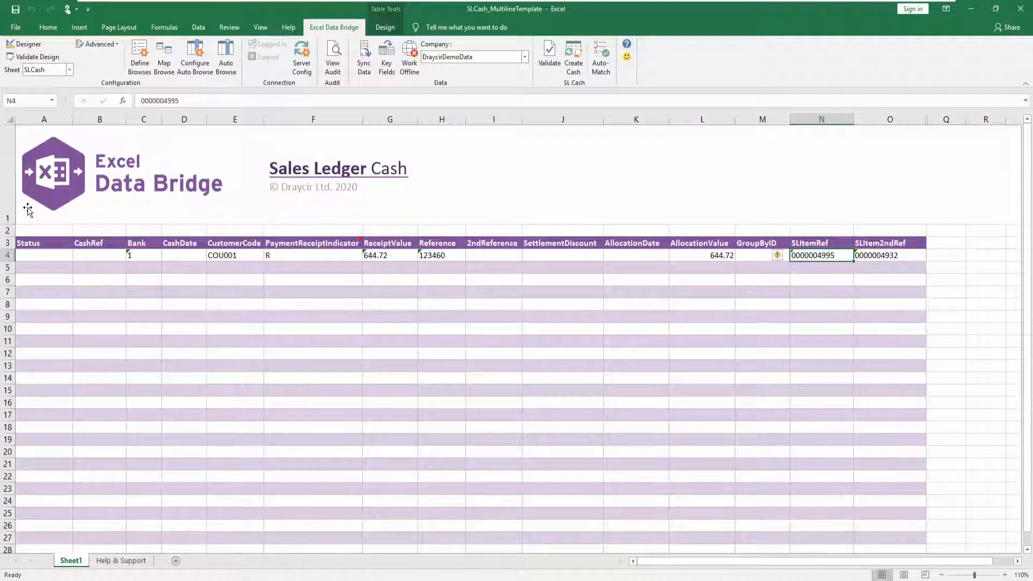
pyautogui.click(574, 63)
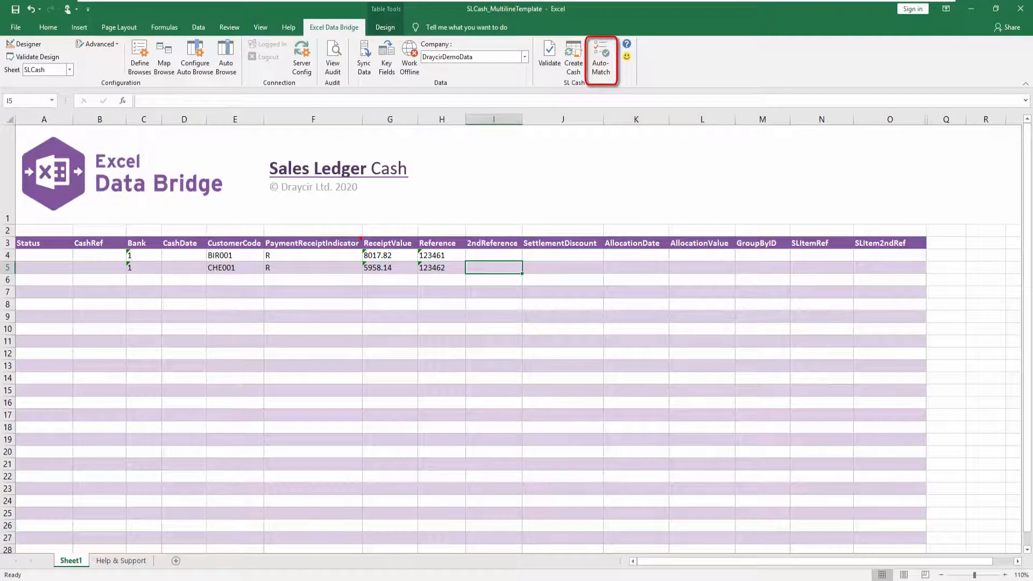
# - Run Auto-Match on the receipts in rows 4 and 5 and agree to rebuild the sheet with allocations
pyautogui.click(600, 72)
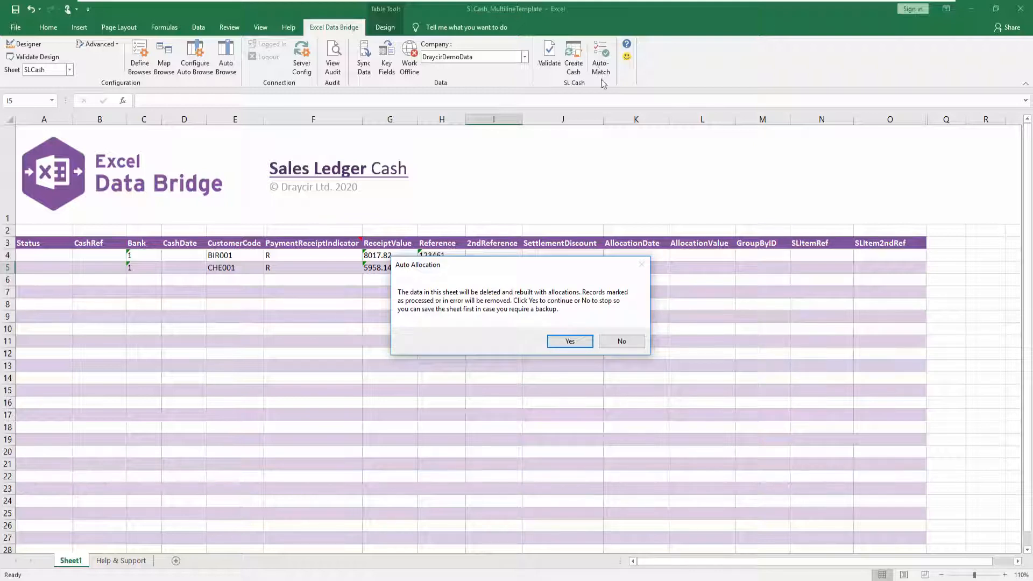
pyautogui.click(565, 345)
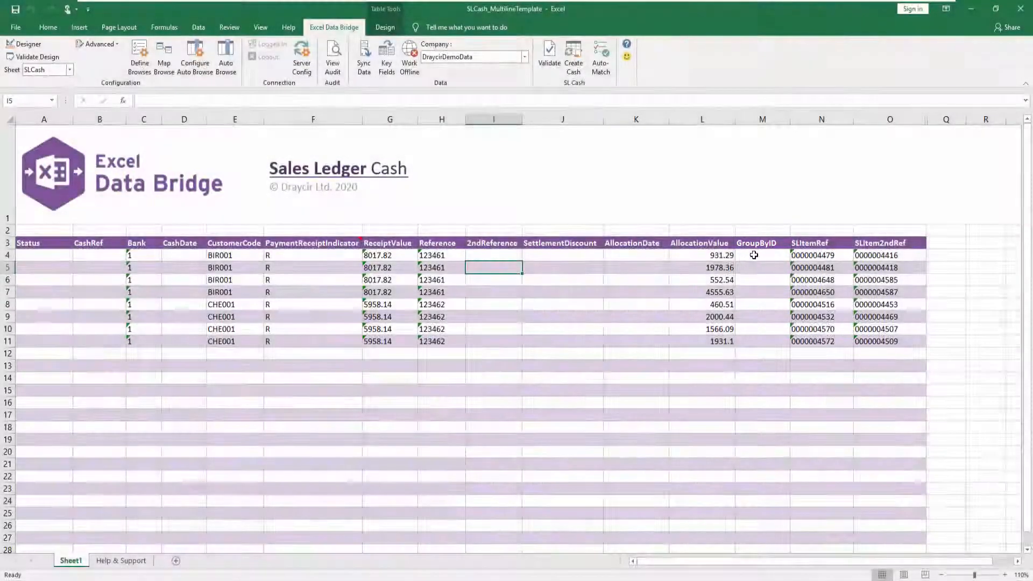
# - Set GroupByID to A for rows 4 to 7 and B for rows 8 to 11, and create the grouped cash transactions
pyautogui.moveTo(756, 254); pyautogui.dragTo(748, 295)
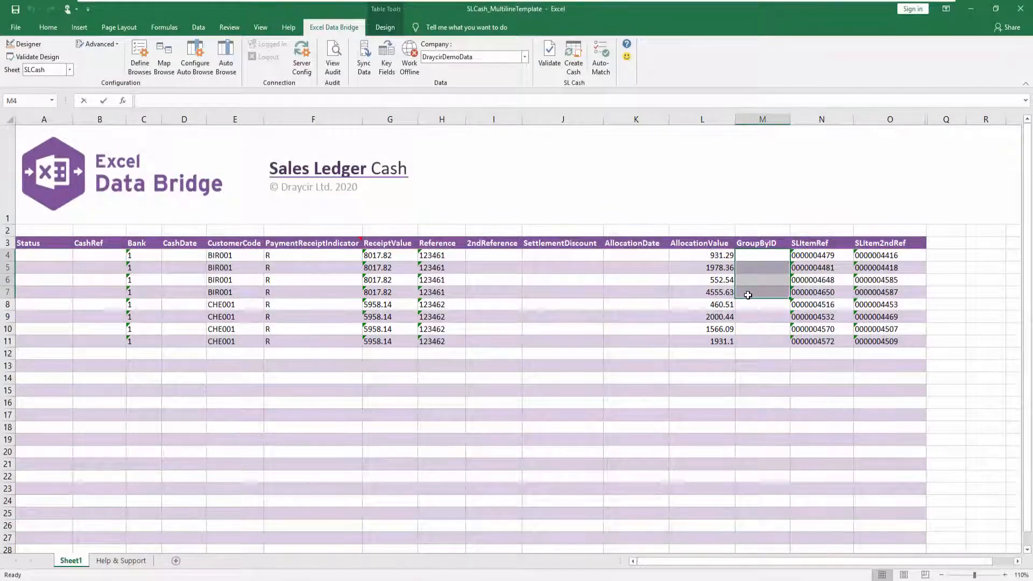
pyautogui.write('A')
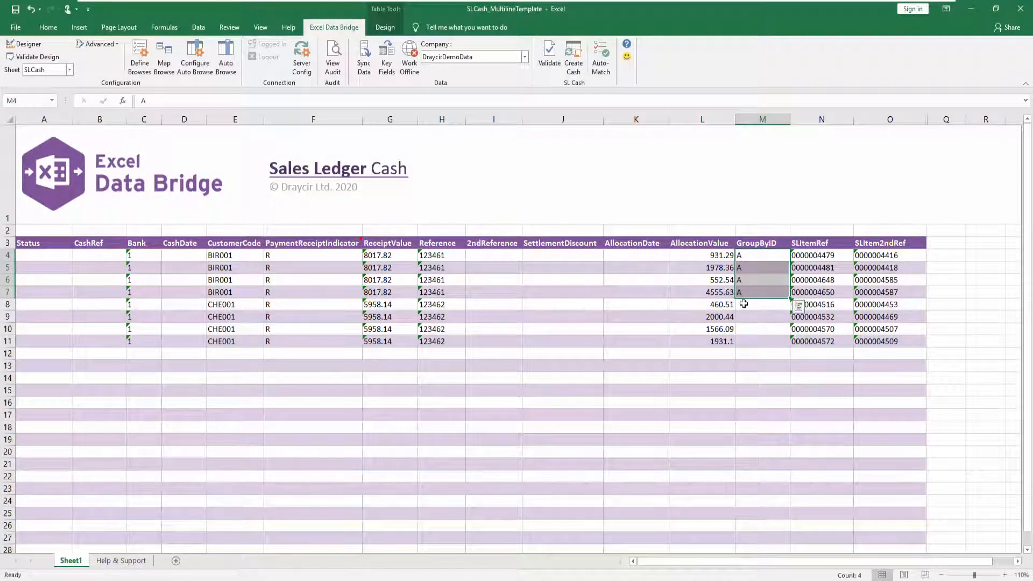
pyautogui.hotkey('ctrl', 'Return')
pyautogui.click(742, 304)
pyautogui.moveTo(743, 304); pyautogui.dragTo(751, 342)
pyautogui.write('B')
pyautogui.hotkey('ctrl', 'Return')
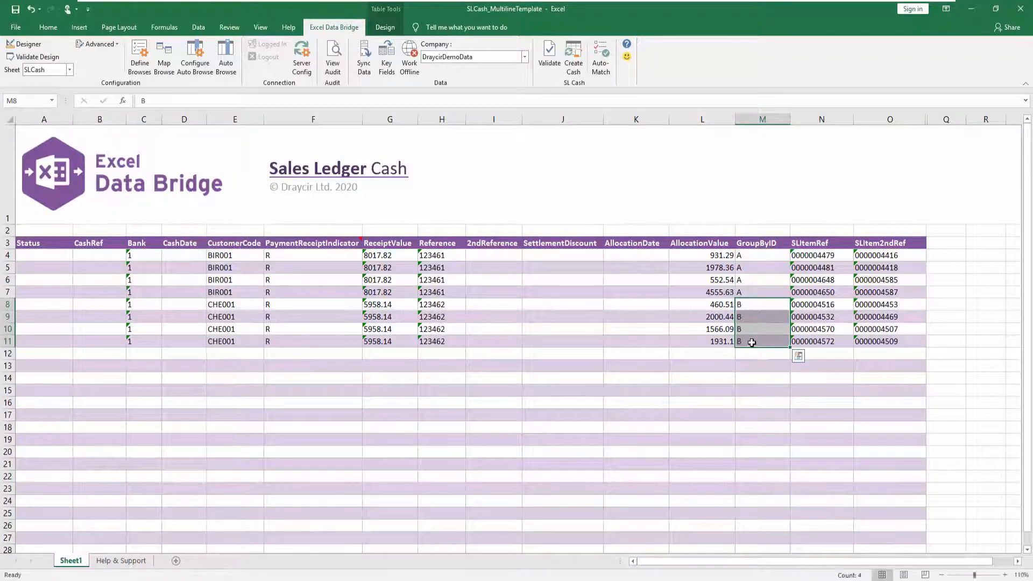
pyautogui.click(757, 355)
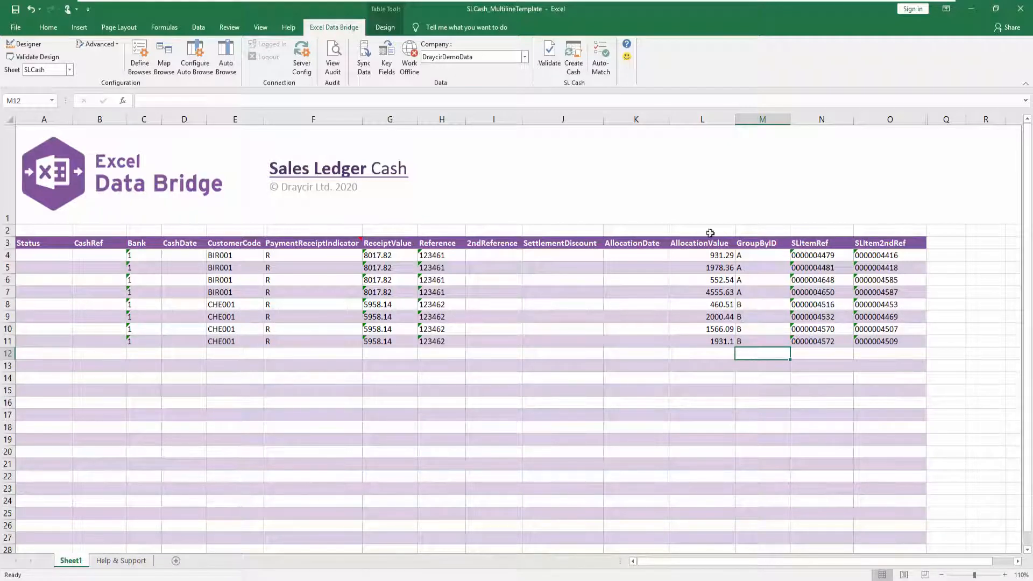
pyautogui.click(573, 65)
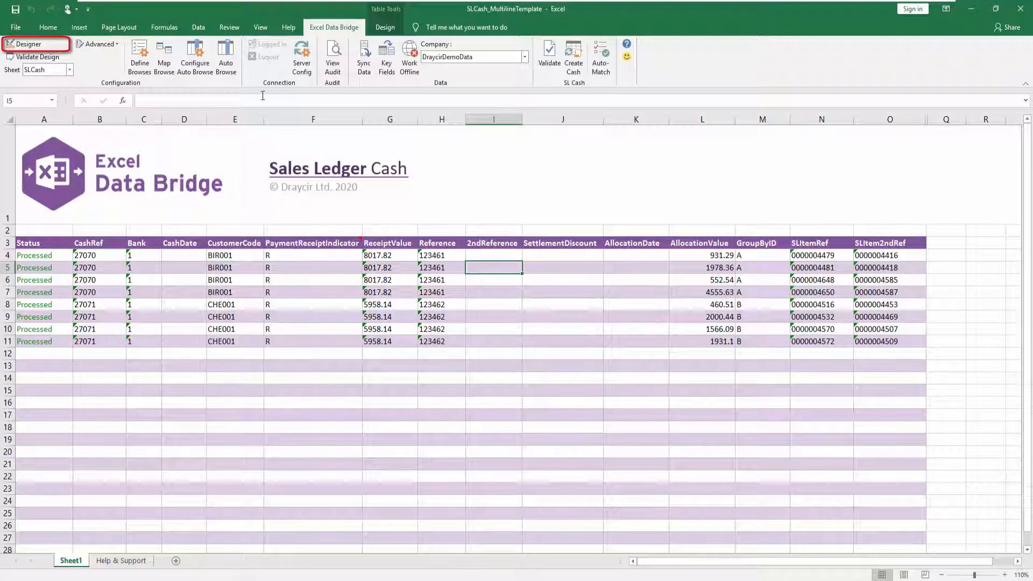
# - Open the sheet's field mapping in the Designer and toggle the ReduceCredit setting
pyautogui.click(26, 45)
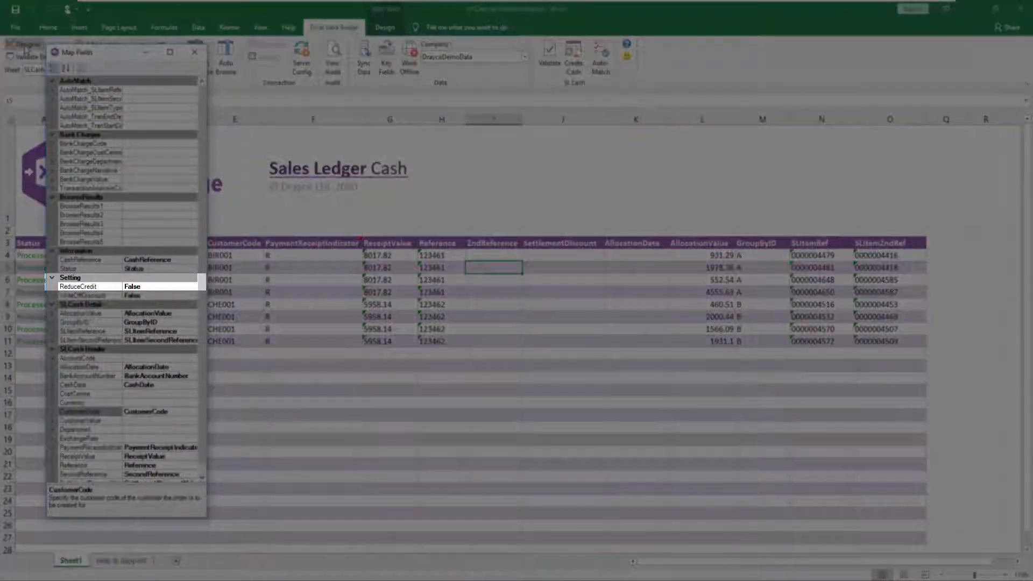
pyautogui.doubleClick(150, 288)
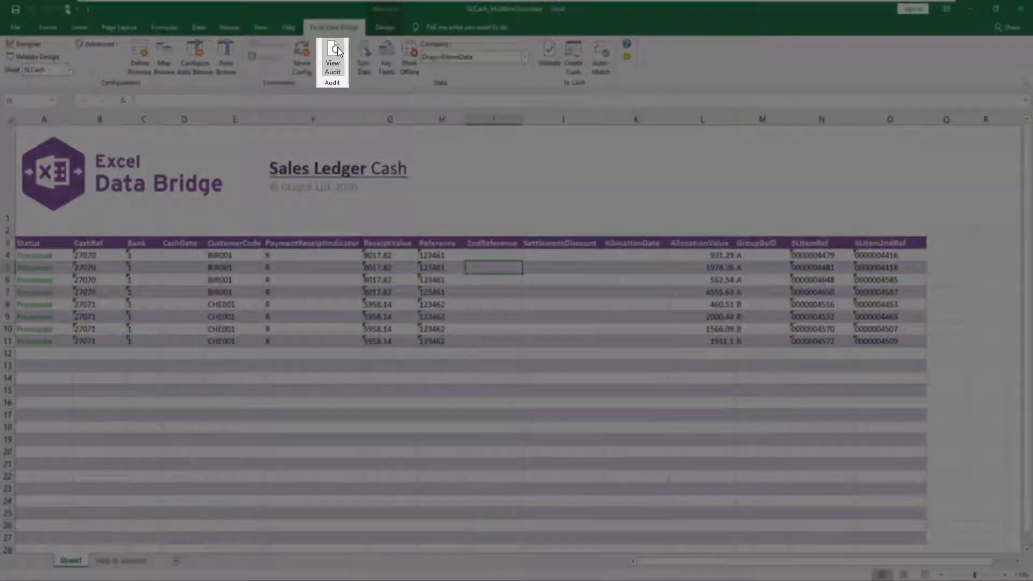
# - Open the audit of SLCash postings and view the transaction data of the most recent batch
pyautogui.click(338, 47)
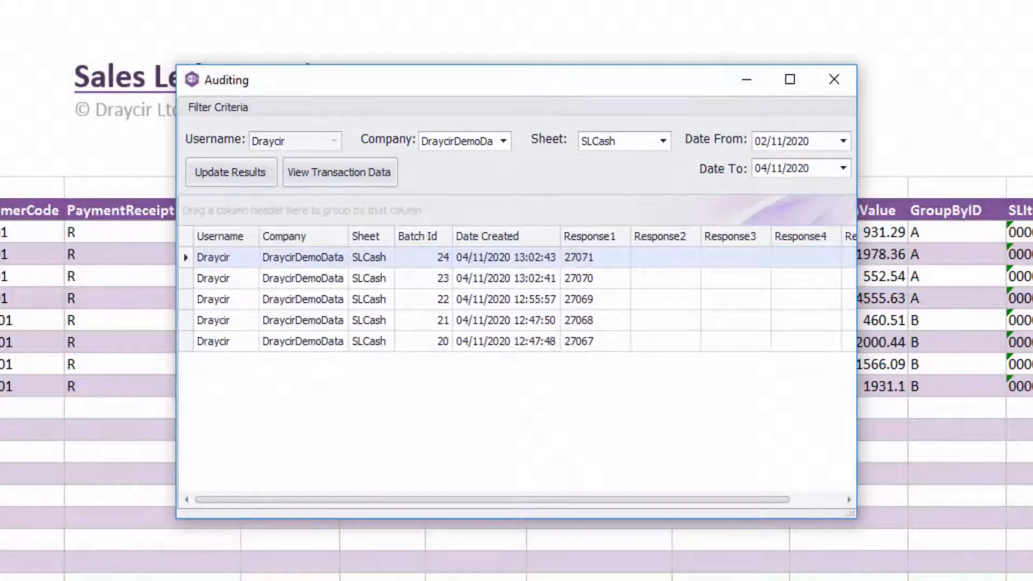
pyautogui.click(318, 171)
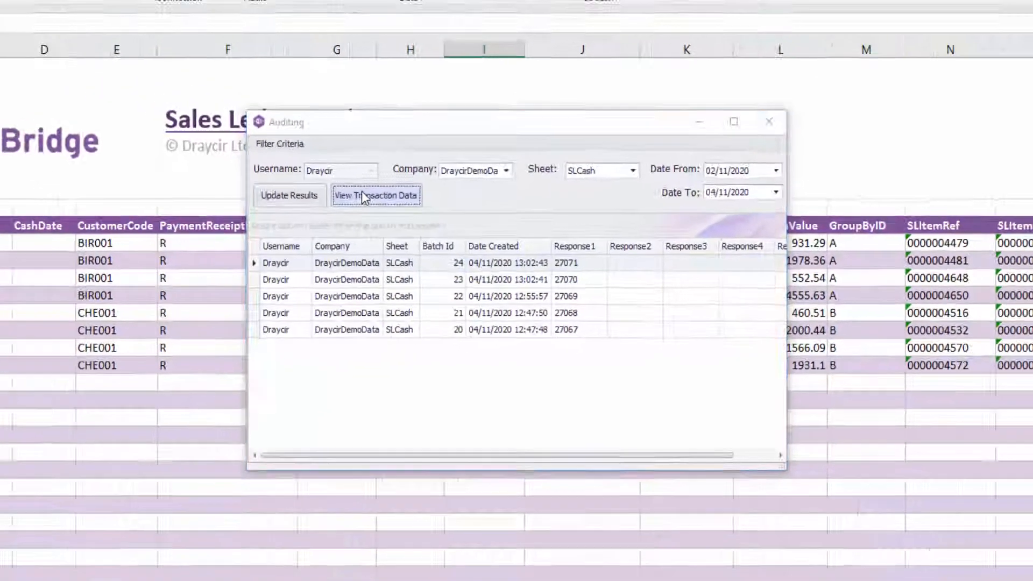